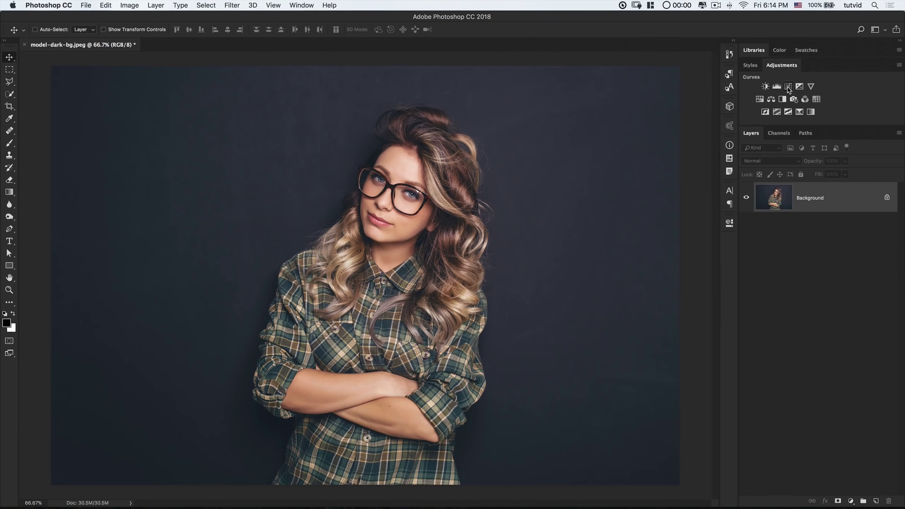
Add a Curves layer, lift the black point to output 16 and pull input 32 down to 22.
{"action": "left_click", "coordinate": [787, 86]}
{"action": "left_click", "coordinate": [777, 198]}
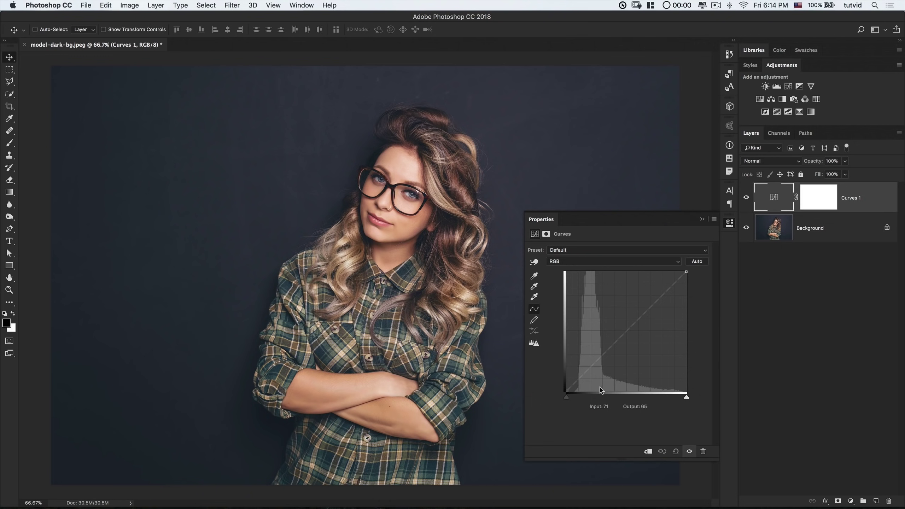
{"action": "left_click", "coordinate": [588, 365]}
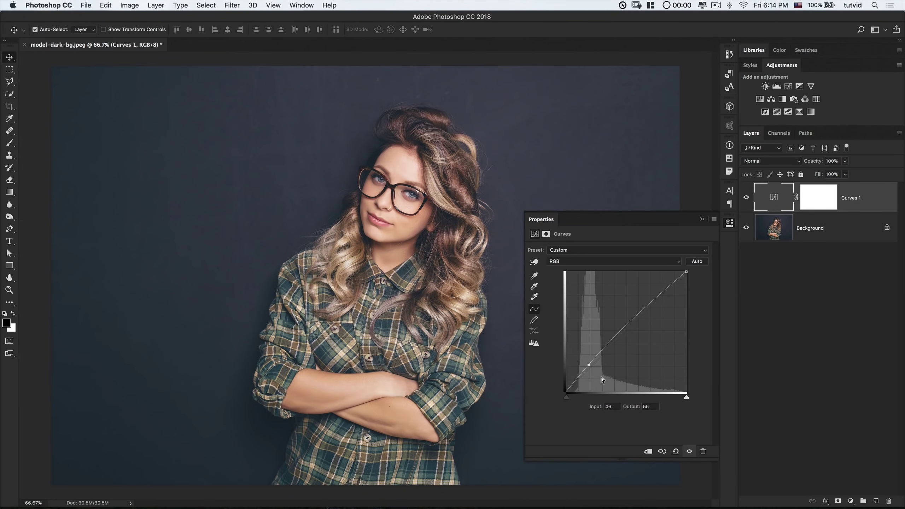
{"action": "key", "text": "super+z"}
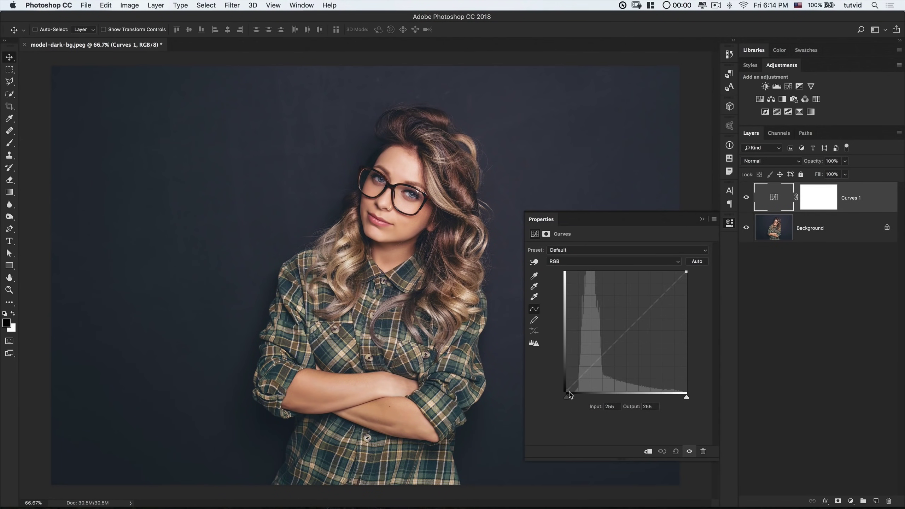
{"action": "left_click_drag", "start_coordinate": [567, 390], "coordinate": [562, 383]}
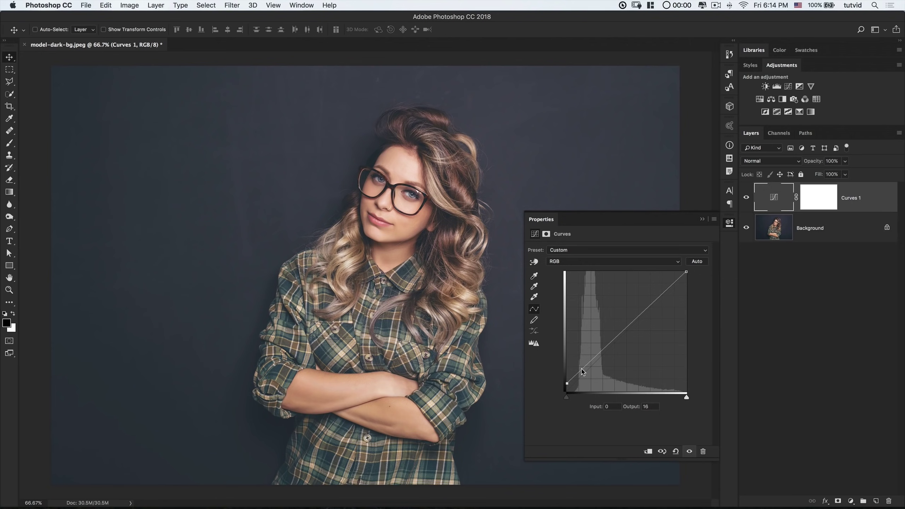
{"action": "left_click_drag", "start_coordinate": [581, 373], "coordinate": [582, 380]}
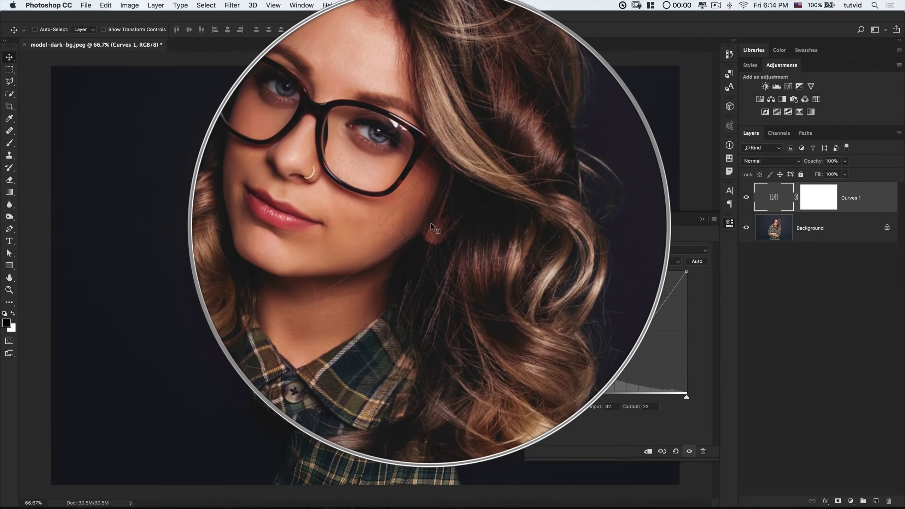
{"action": "left_click", "coordinate": [746, 197]}
{"action": "left_click", "coordinate": [746, 197]}
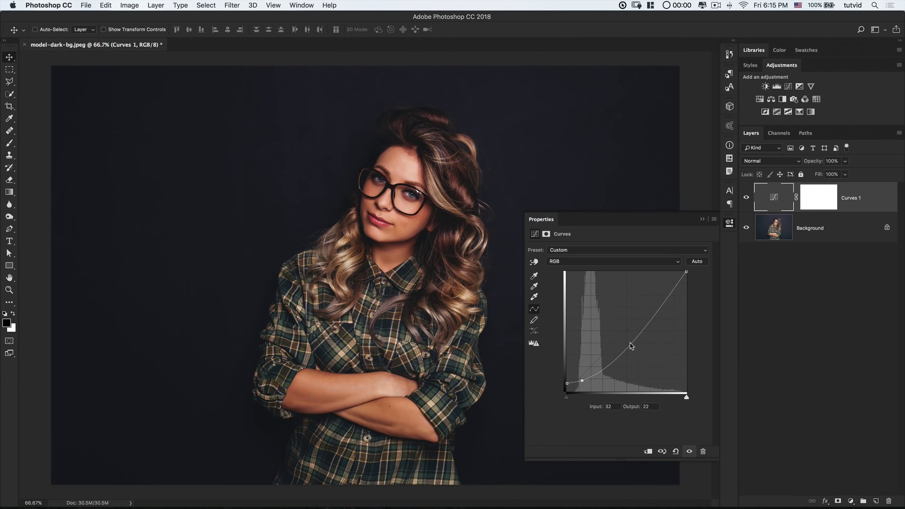
Raise a midtone point and drop the white point to output 244, keeping the RGB channel.
{"action": "left_click_drag", "start_coordinate": [628, 345], "coordinate": [628, 332]}
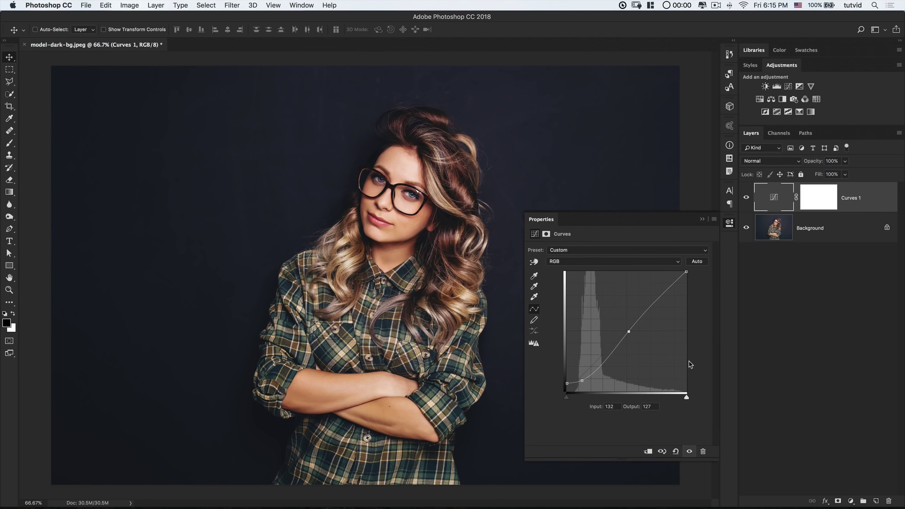
{"action": "left_click_drag", "start_coordinate": [686, 273], "coordinate": [691, 278]}
{"action": "left_click", "coordinate": [745, 198]}
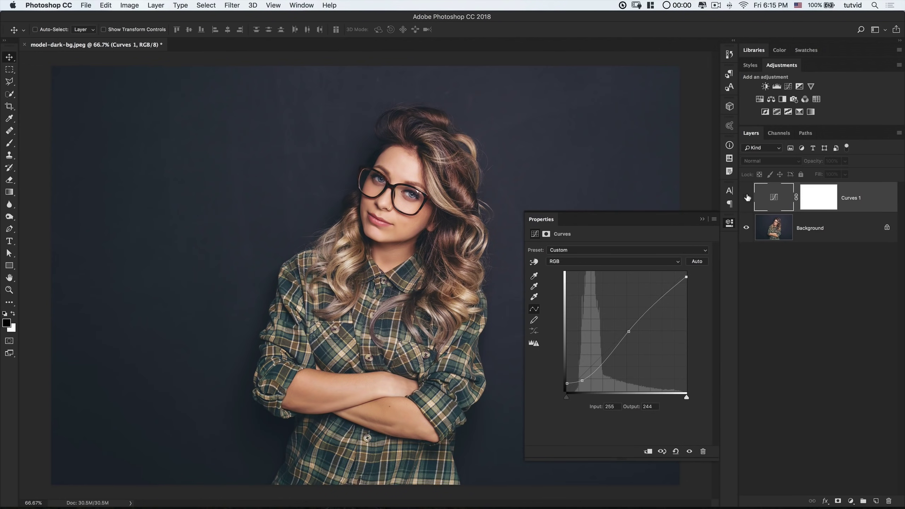
{"action": "left_click", "coordinate": [746, 197]}
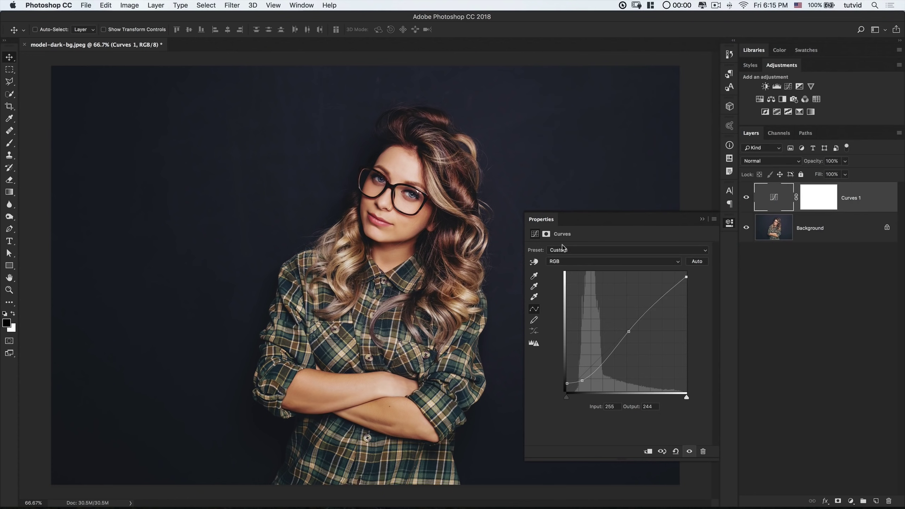
{"action": "left_click", "coordinate": [564, 261]}
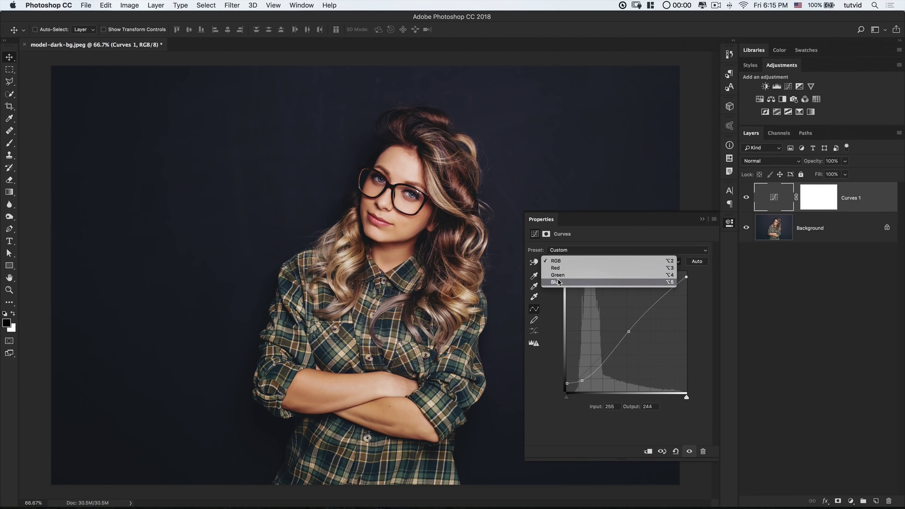
{"action": "left_click", "coordinate": [566, 260]}
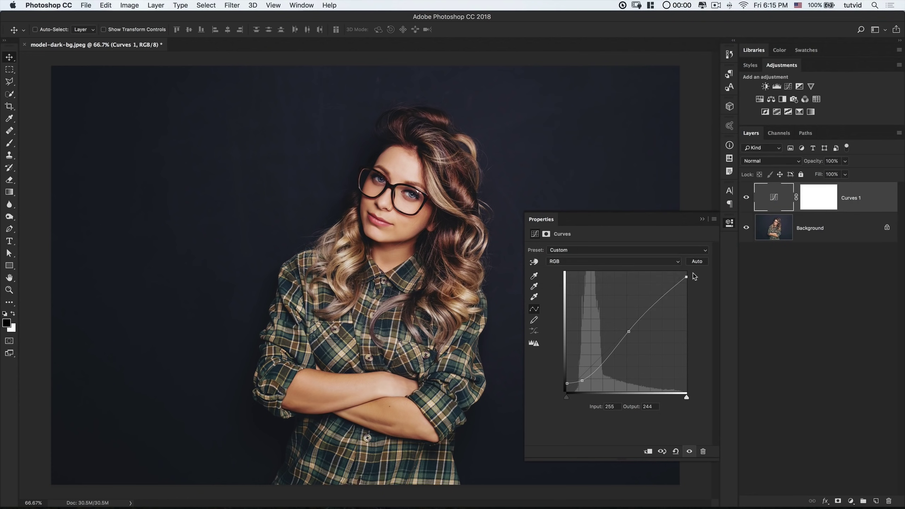
{"action": "left_click", "coordinate": [729, 223]}
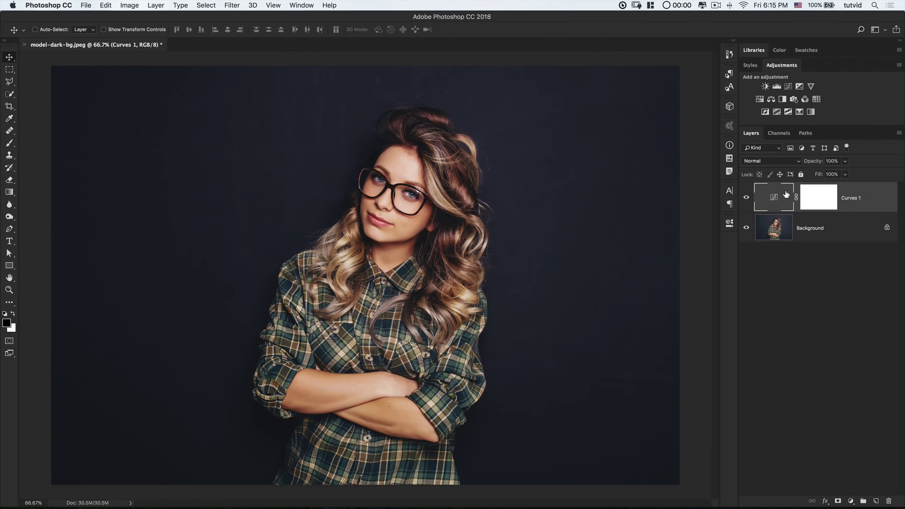
Add a Color Balance layer with Midtones set to +20/+7/+7.
{"action": "left_click", "coordinate": [771, 99]}
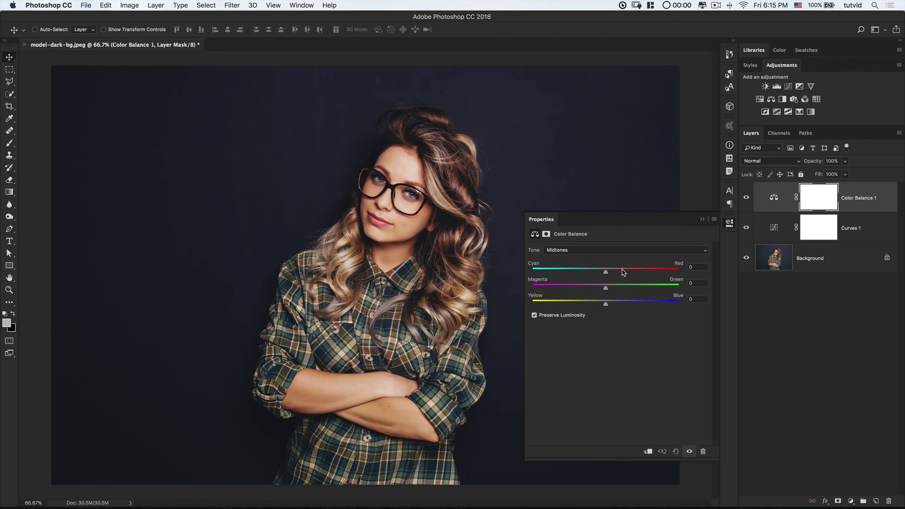
{"action": "left_click_drag", "start_coordinate": [606, 271], "coordinate": [620, 272]}
{"action": "left_click_drag", "start_coordinate": [604, 290], "coordinate": [607, 291]}
Set the Highlights tone to Cyan/Red +20 and Yellow/Blue -10.
{"action": "left_click", "coordinate": [598, 250]}
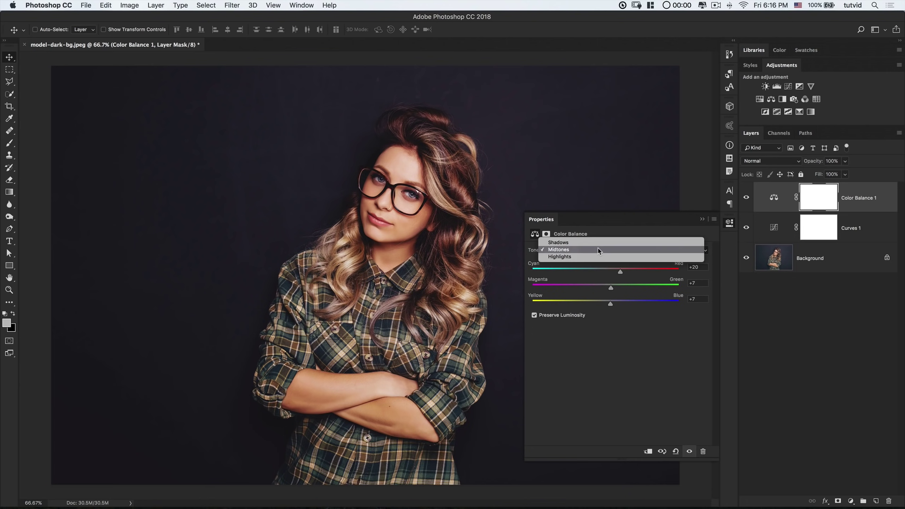
{"action": "left_click", "coordinate": [568, 257]}
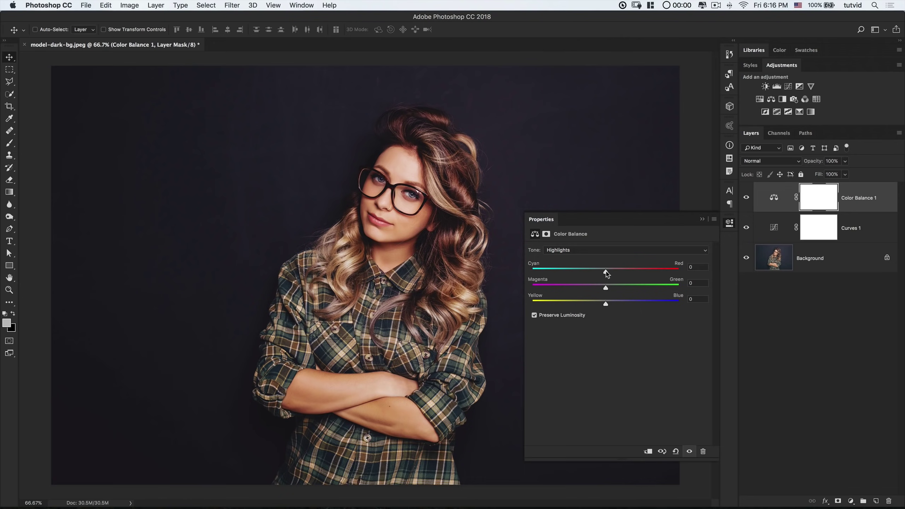
{"action": "left_click_drag", "start_coordinate": [620, 274], "coordinate": [621, 273]}
{"action": "left_click_drag", "start_coordinate": [605, 288], "coordinate": [639, 289]}
{"action": "key", "text": "super+z"}
{"action": "left_click_drag", "start_coordinate": [601, 304], "coordinate": [600, 307]}
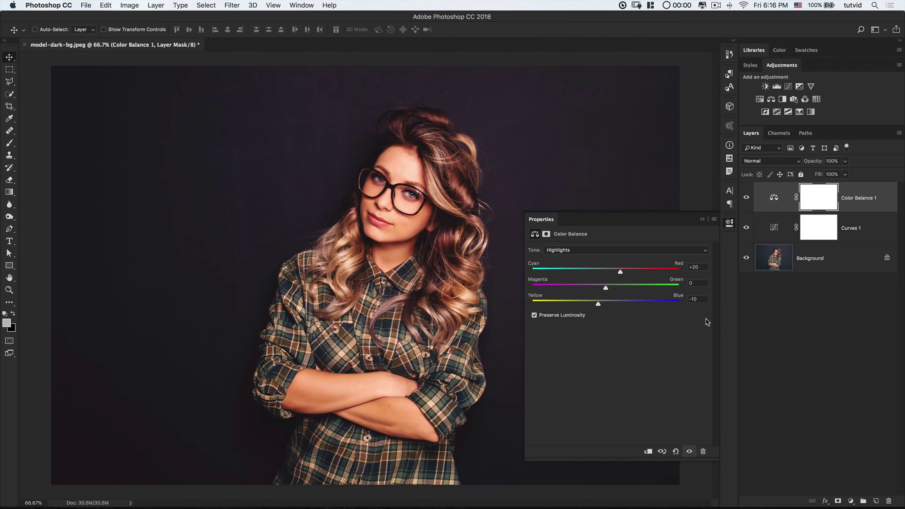
{"action": "left_click", "coordinate": [614, 251]}
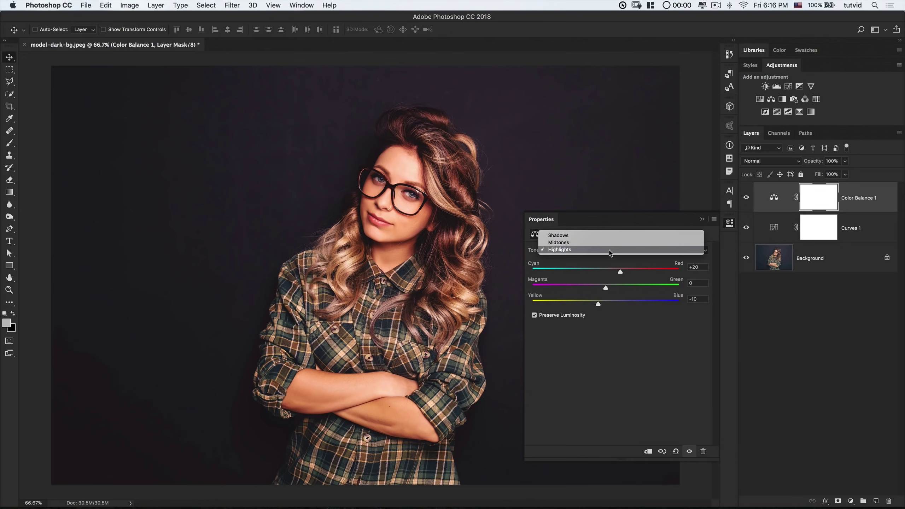
Push the Color Balance Shadows toward cyan for a cool navy background.
{"action": "left_click", "coordinate": [587, 236]}
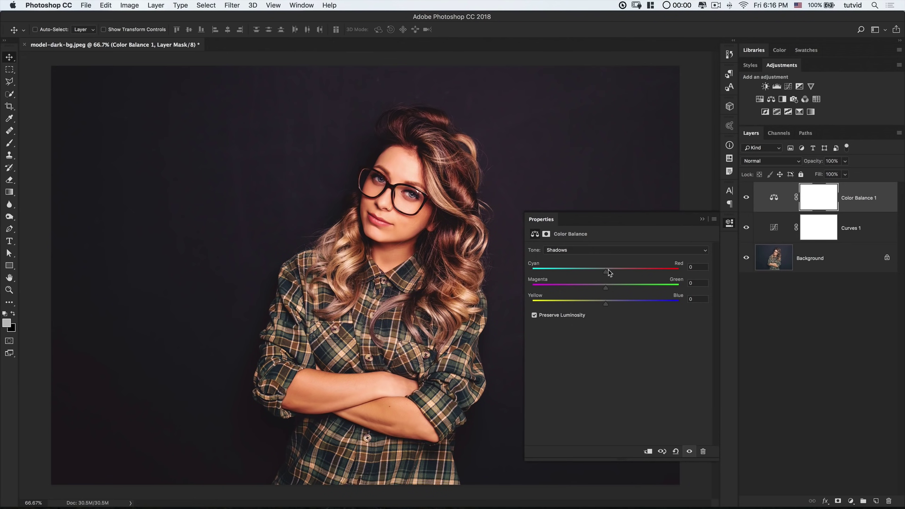
{"action": "left_click_drag", "start_coordinate": [608, 270], "coordinate": [633, 272]}
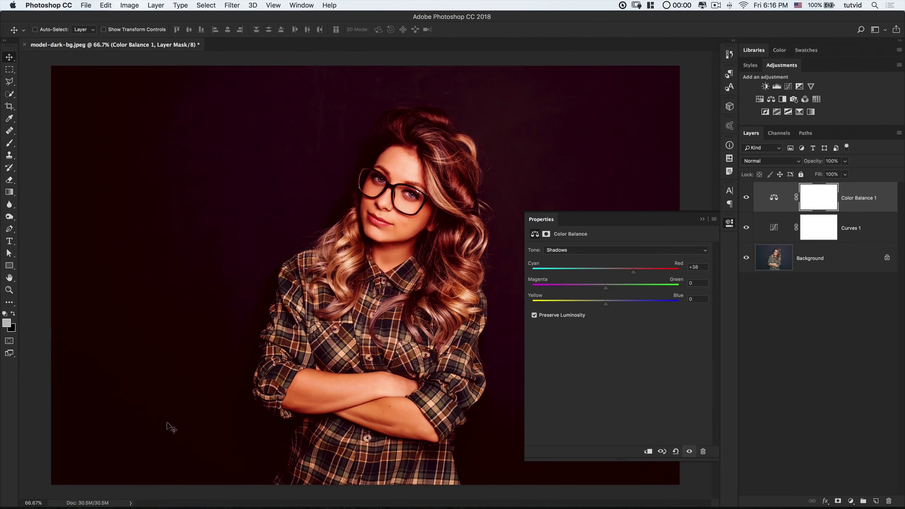
{"action": "key", "text": "super+z"}
{"action": "mouse_move", "coordinate": [605, 271]}
{"action": "left_mouse_down"}
{"action": "mouse_move", "coordinate": [572, 271]}
{"action": "mouse_move", "coordinate": [596, 271]}
{"action": "left_mouse_up"}
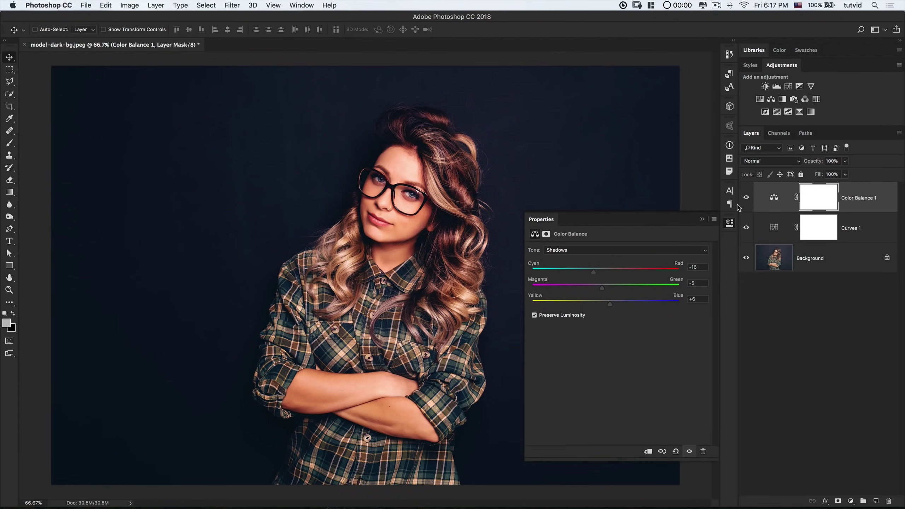
Compare with Curves 1 and Color Balance 1 toggled off and on, then add Selective Color.
{"action": "left_click", "coordinate": [745, 198]}
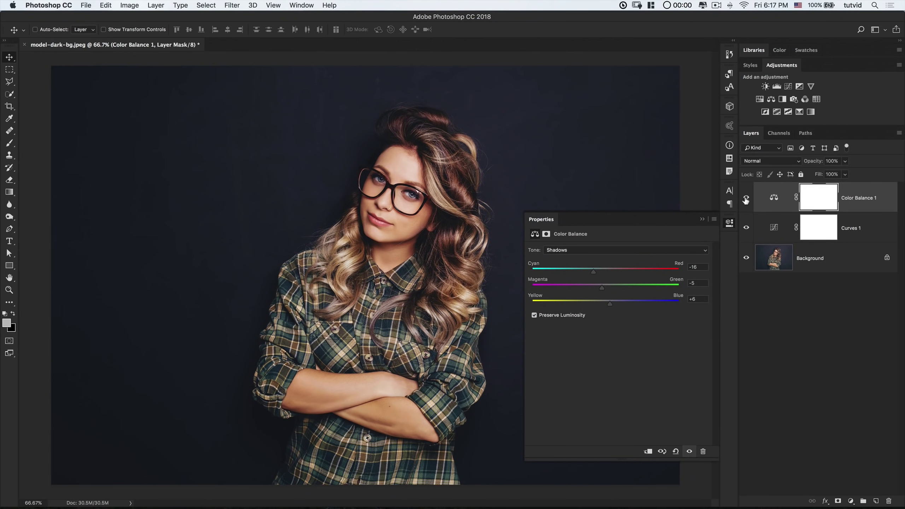
{"action": "left_click", "coordinate": [745, 199]}
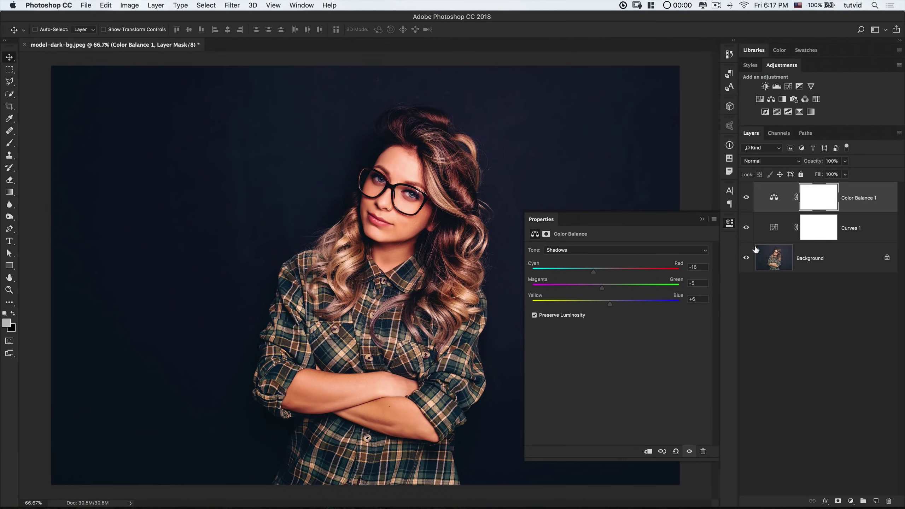
{"action": "left_click", "coordinate": [729, 223]}
{"action": "left_click", "coordinate": [745, 199]}
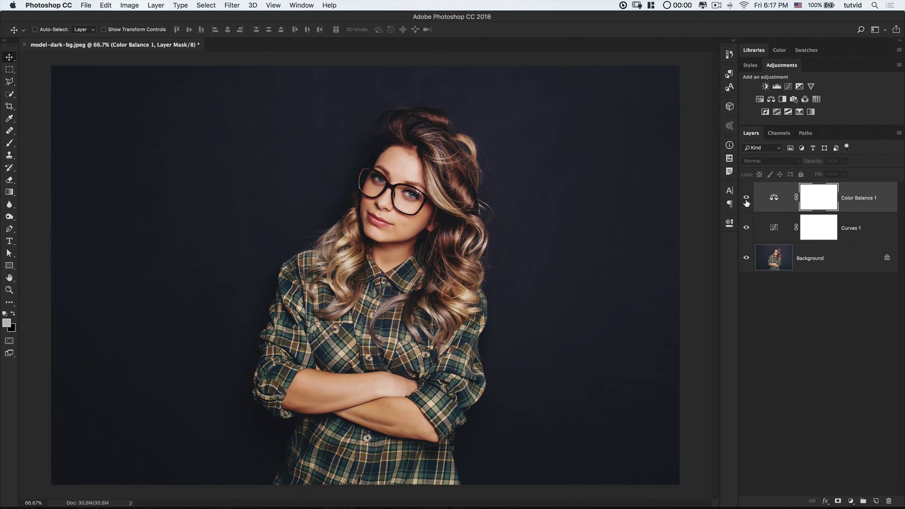
{"action": "left_click", "coordinate": [746, 227]}
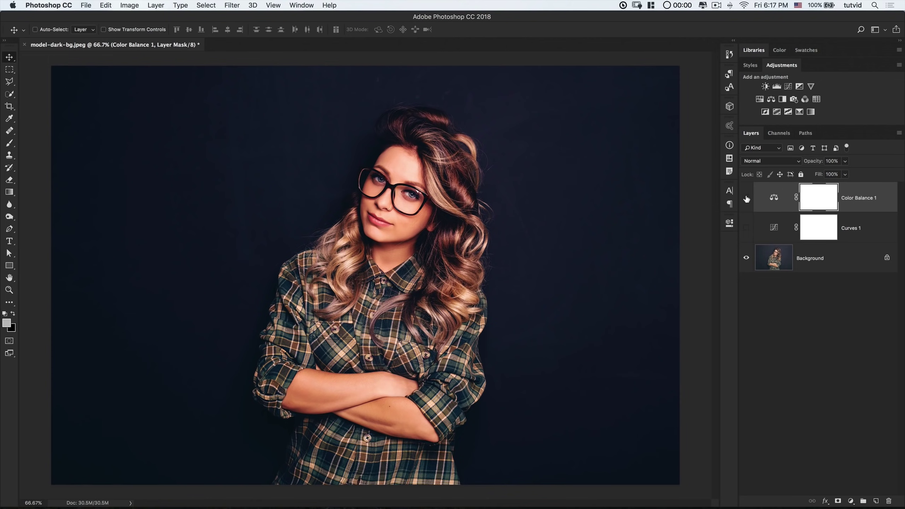
{"action": "left_click", "coordinate": [746, 198]}
{"action": "left_click", "coordinate": [746, 227]}
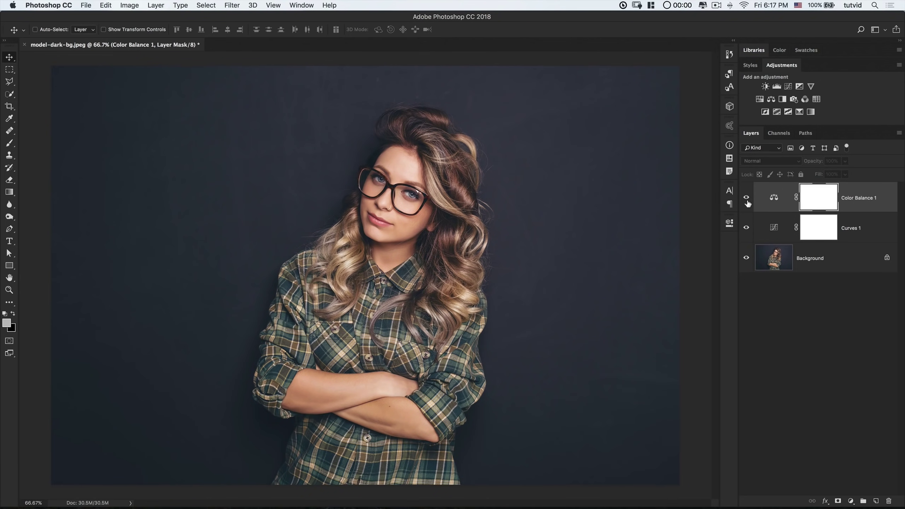
{"action": "left_click", "coordinate": [746, 198]}
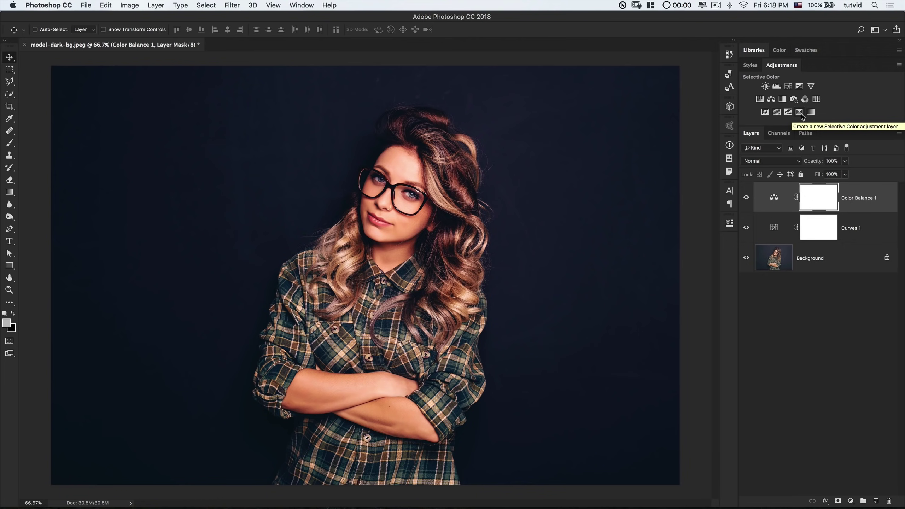
{"action": "left_click", "coordinate": [800, 113]}
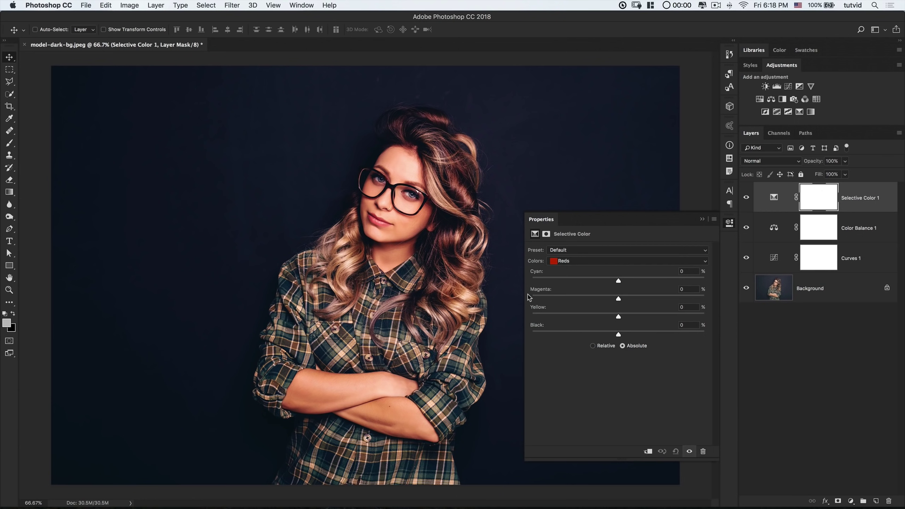
Switch Selective Color to the Blacks range and reset its Yellow value to 0.
{"action": "left_click", "coordinate": [587, 259]}
{"action": "left_click", "coordinate": [585, 325]}
{"action": "mouse_move", "coordinate": [618, 316]}
{"action": "left_mouse_down"}
{"action": "mouse_move", "coordinate": [582, 316]}
{"action": "mouse_move", "coordinate": [606, 316]}
{"action": "left_mouse_up"}
{"action": "double_click", "coordinate": [685, 307]}
{"action": "type", "text": "09"}
{"action": "key", "text": "Tab"}
{"action": "double_click", "coordinate": [694, 307]}
{"action": "type", "text": "0"}
{"action": "key", "text": "Tab"}
Set the Blacks to Yellow +5 and Black -15 to lift the background.
{"action": "left_click_drag", "start_coordinate": [619, 317], "coordinate": [620, 318]}
{"action": "left_click_drag", "start_coordinate": [617, 335], "coordinate": [612, 335]}
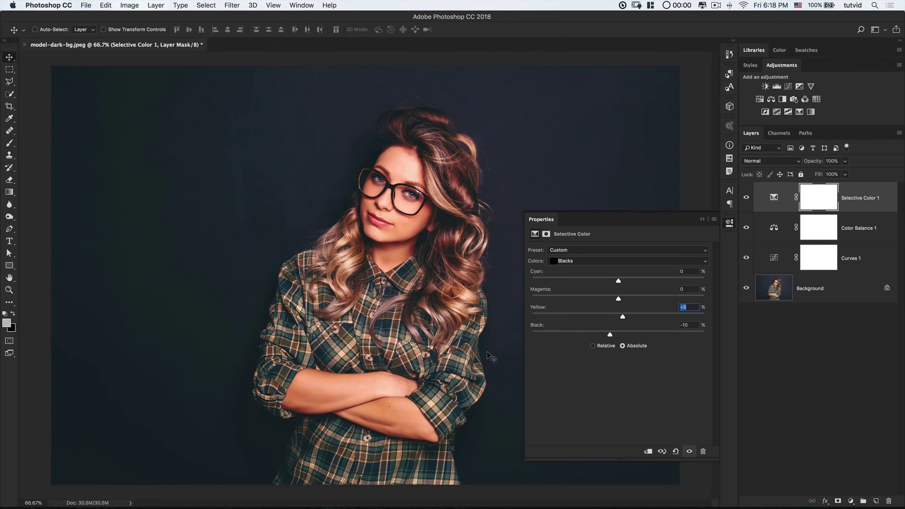
{"action": "mouse_move", "coordinate": [778, 198]}
{"action": "left_mouse_down"}
{"action": "mouse_move", "coordinate": [777, 272]}
{"action": "mouse_move", "coordinate": [775, 200]}
{"action": "left_mouse_up"}
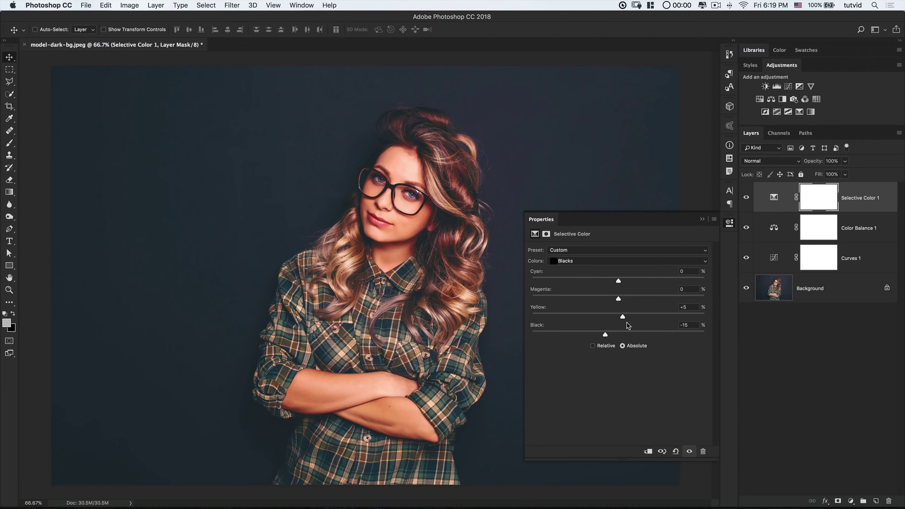
{"action": "left_click", "coordinate": [611, 263]}
Tint Neutrals to Cyan +5, Magenta +3, Yellow +4 and move the layer below the others.
{"action": "left_click", "coordinate": [571, 252]}
{"action": "left_click_drag", "start_coordinate": [619, 281], "coordinate": [622, 282]}
{"action": "left_click_drag", "start_coordinate": [769, 199], "coordinate": [784, 275]}
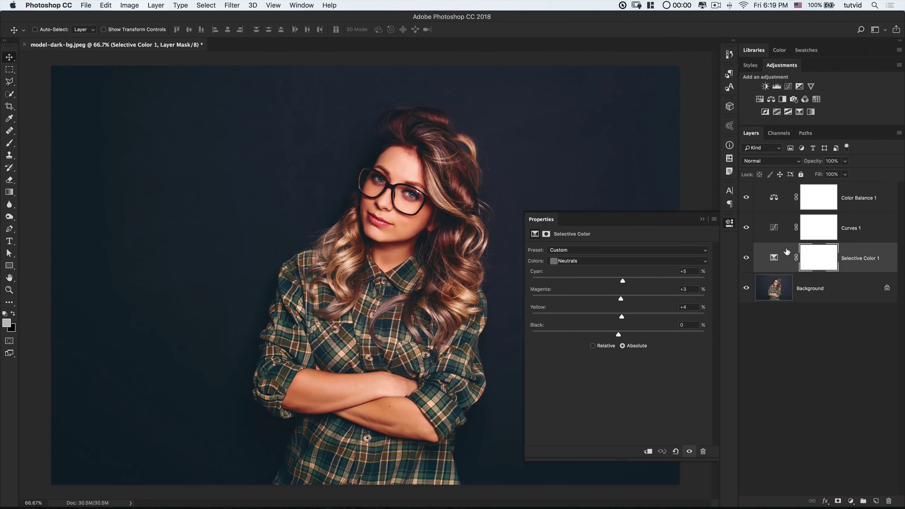
Reopen Selective Color 1 and weaken its Blacks lift to Black -7.
{"action": "left_click", "coordinate": [728, 223]}
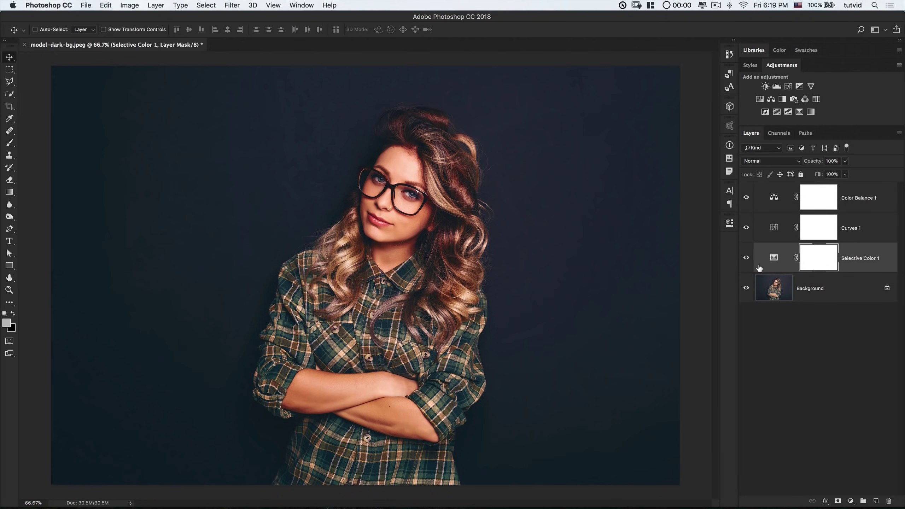
{"action": "left_click", "coordinate": [745, 259]}
{"action": "left_click", "coordinate": [745, 262]}
{"action": "double_click", "coordinate": [773, 259]}
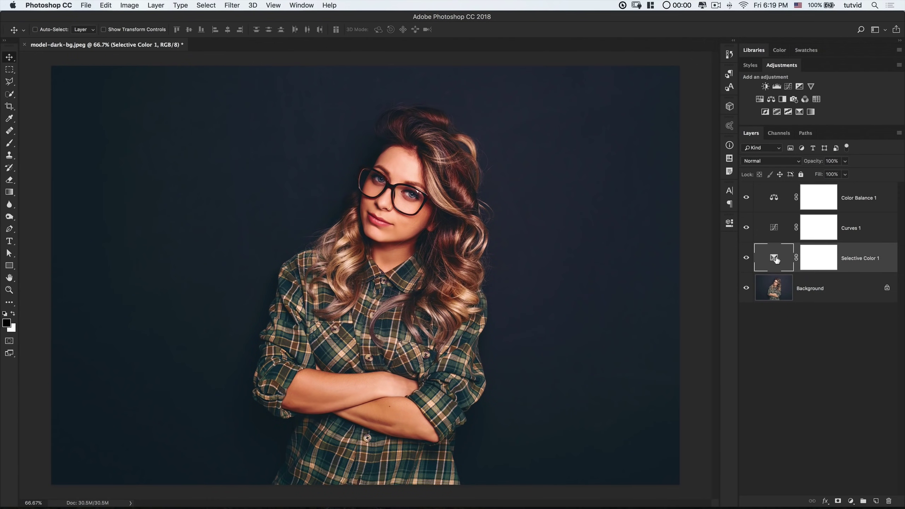
{"action": "left_click", "coordinate": [598, 260]}
{"action": "left_click", "coordinate": [598, 267]}
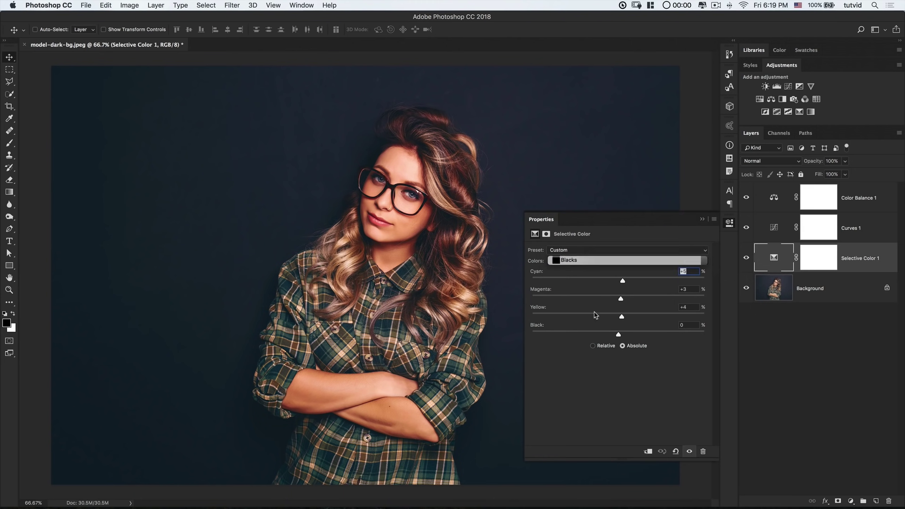
{"action": "left_click_drag", "start_coordinate": [603, 335], "coordinate": [610, 334]}
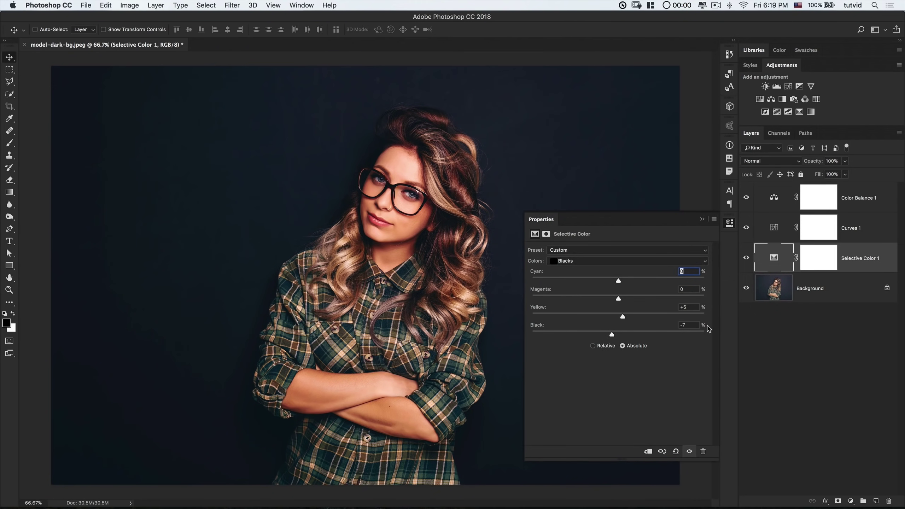
{"action": "left_click", "coordinate": [729, 223]}
Compare Selective Color 1 on and off, then hide Curves 1 and Color Balance 1.
{"action": "left_click", "coordinate": [746, 258]}
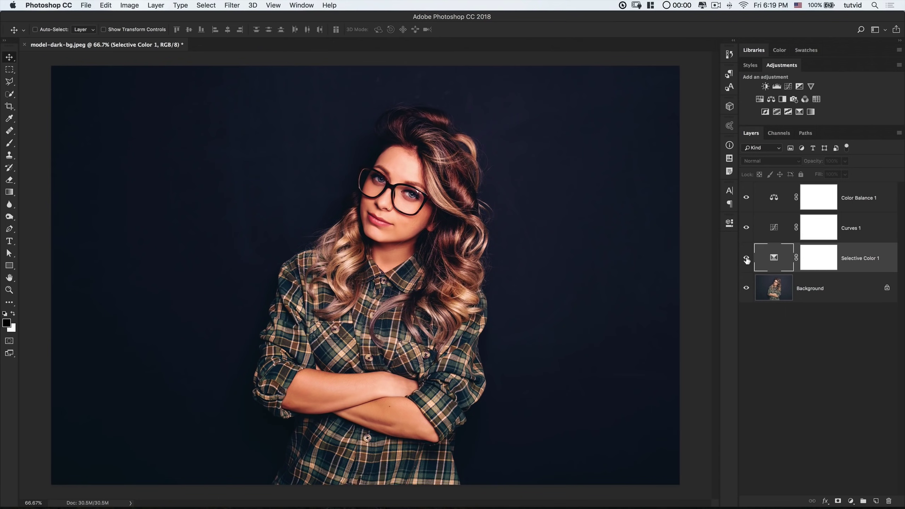
{"action": "left_click", "coordinate": [746, 257]}
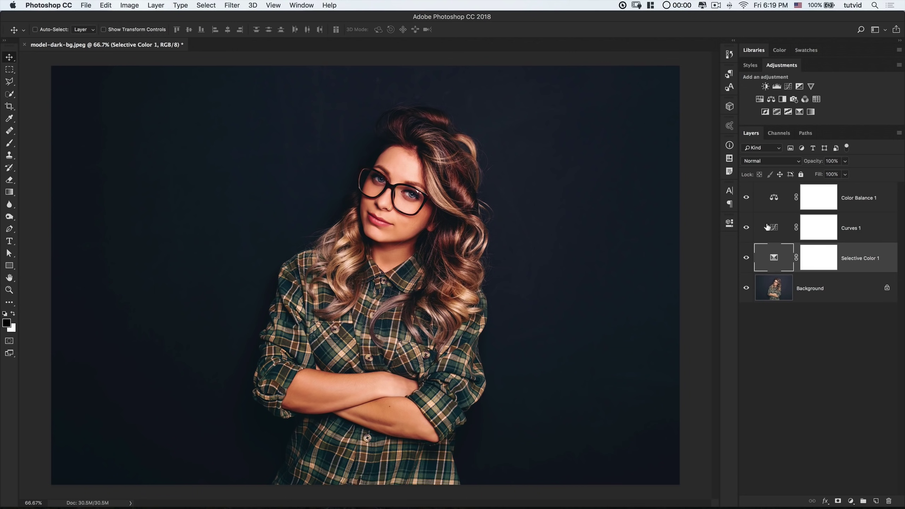
{"action": "left_click_drag", "start_coordinate": [745, 227], "coordinate": [745, 198]}
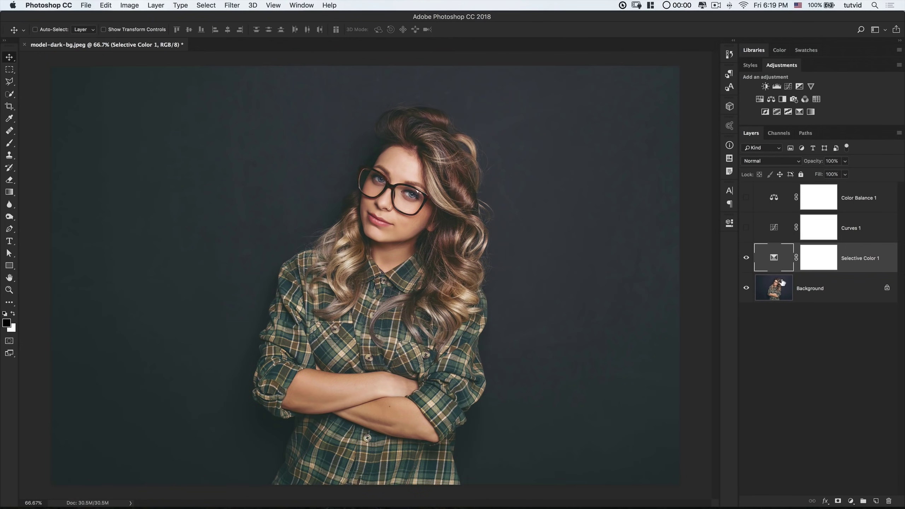
Compare Selective Color 1 on and off, then make Curves 1 and Color Balance 1 visible again.
{"action": "left_click", "coordinate": [745, 258]}
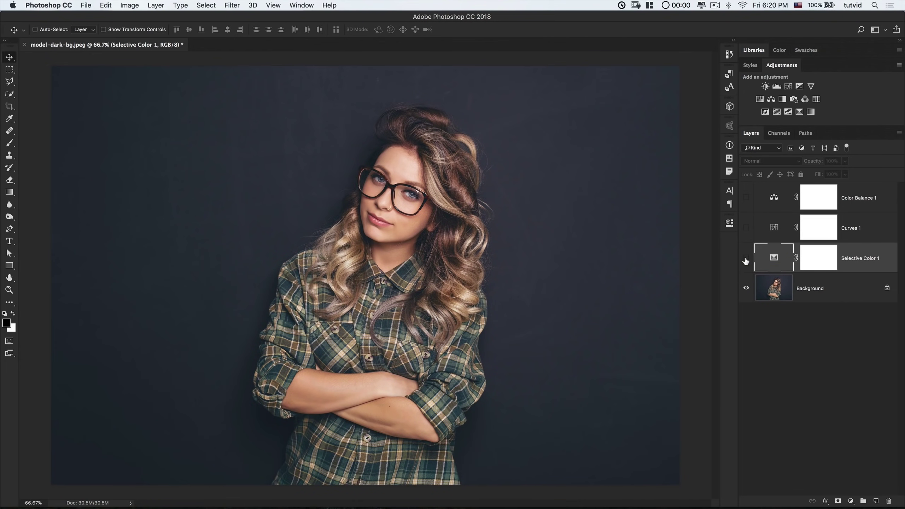
{"action": "left_click", "coordinate": [745, 258]}
{"action": "left_click", "coordinate": [745, 258]}
{"action": "left_click", "coordinate": [745, 258]}
{"action": "left_click", "coordinate": [746, 258]}
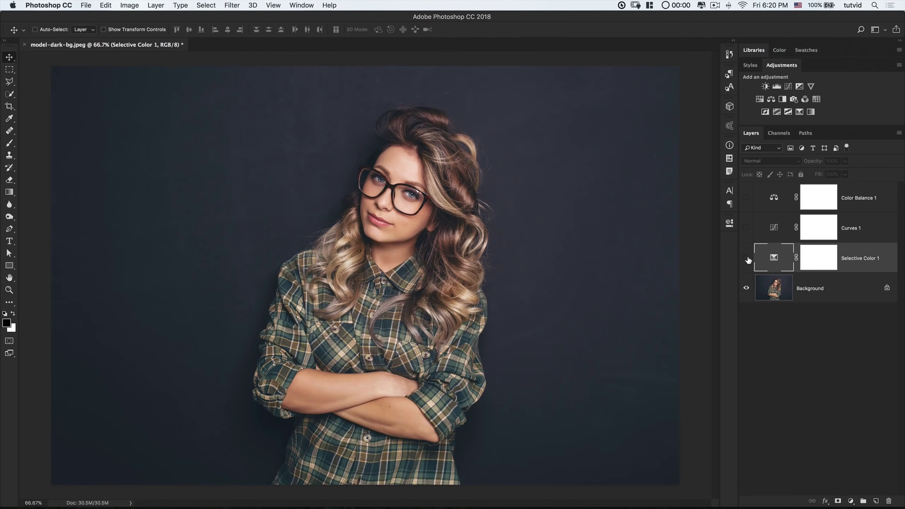
{"action": "left_click", "coordinate": [745, 228]}
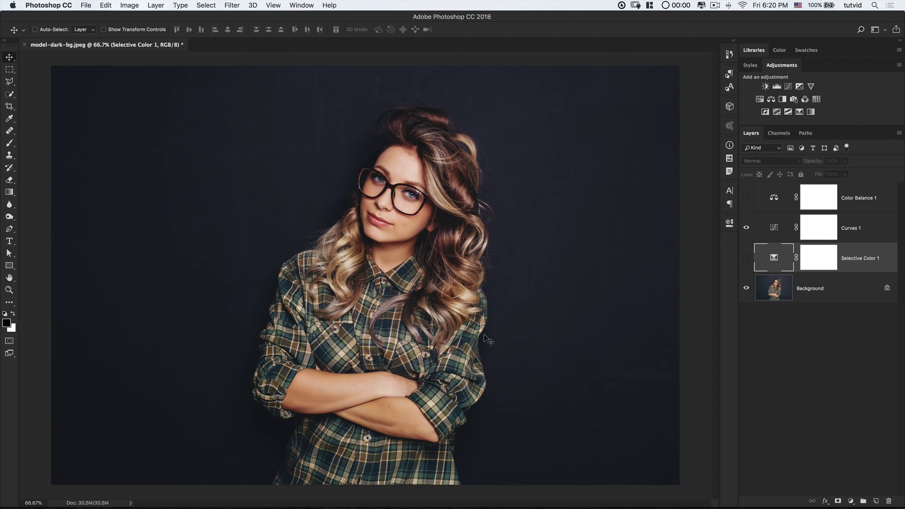
{"action": "left_click", "coordinate": [768, 227]}
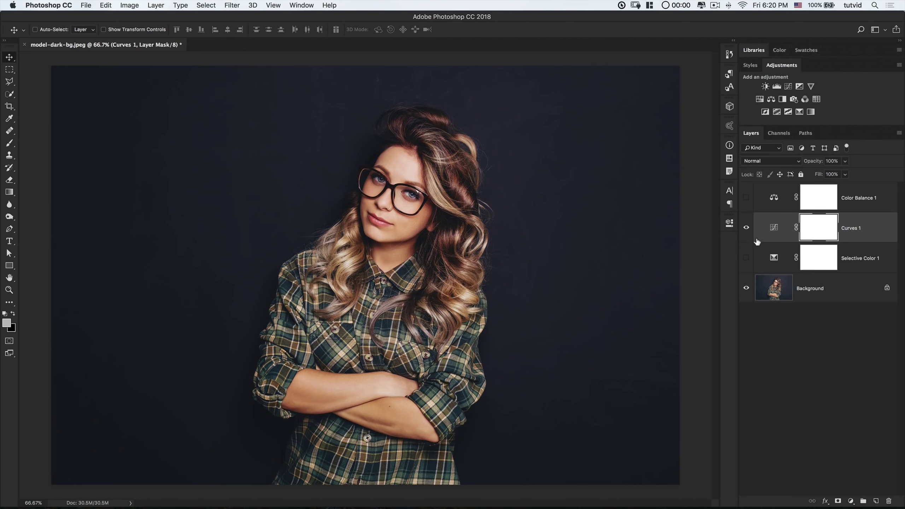
{"action": "left_click", "coordinate": [745, 198]}
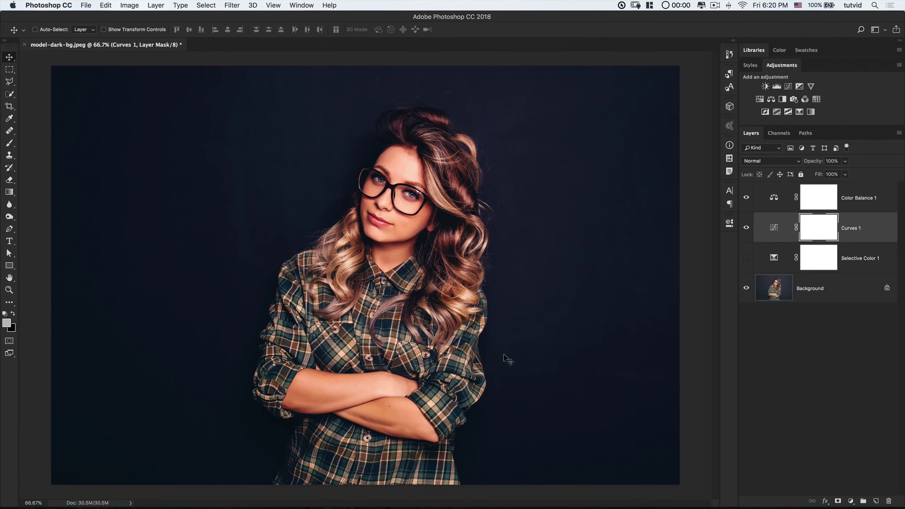
Lower Selective Color 1's opacity toward 70% and compare it on and off.
{"action": "left_click", "coordinate": [771, 253]}
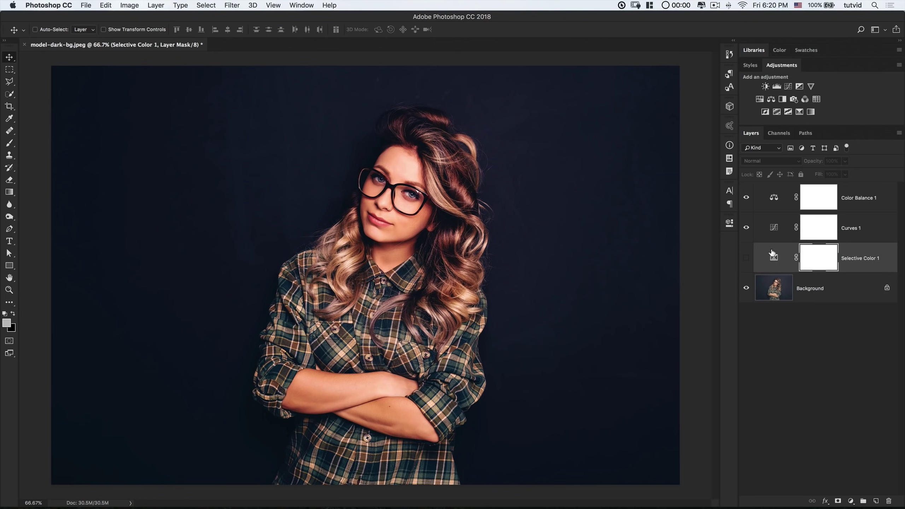
{"action": "left_click", "coordinate": [745, 258]}
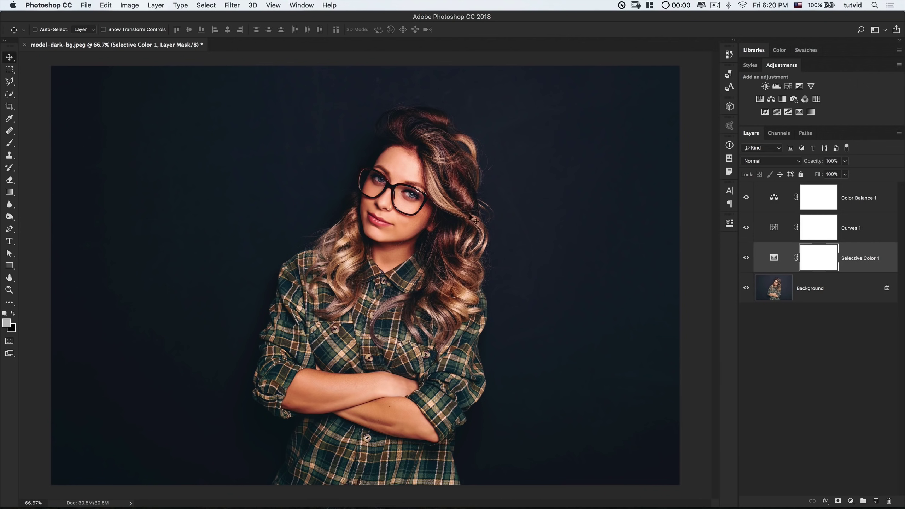
{"action": "left_click", "coordinate": [770, 260]}
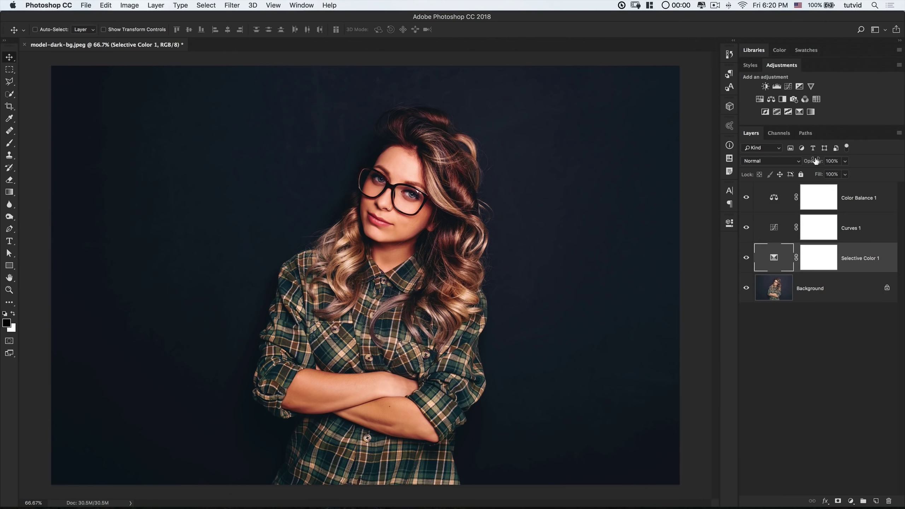
{"action": "left_click_drag", "start_coordinate": [814, 162], "coordinate": [806, 165]}
{"action": "left_click", "coordinate": [748, 260]}
{"action": "left_click", "coordinate": [746, 259]}
{"action": "left_click", "coordinate": [775, 197]}
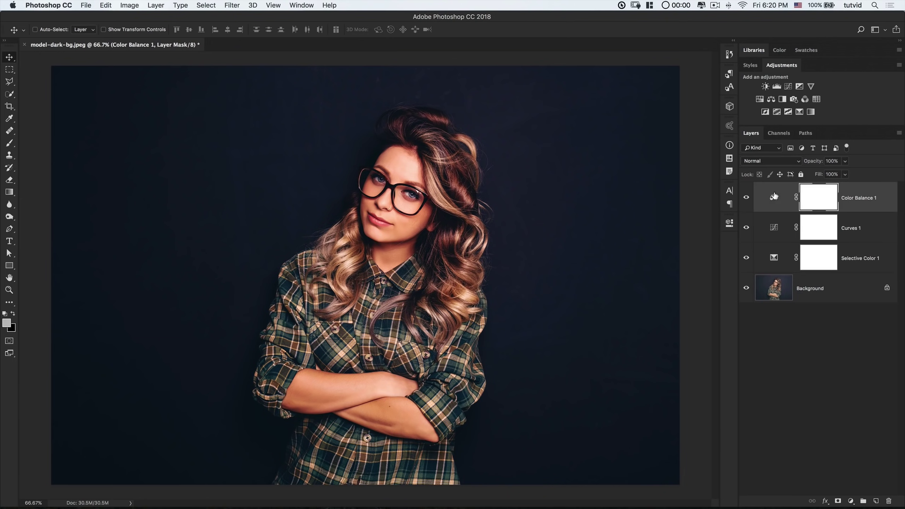
{"action": "left_click", "coordinate": [773, 224]}
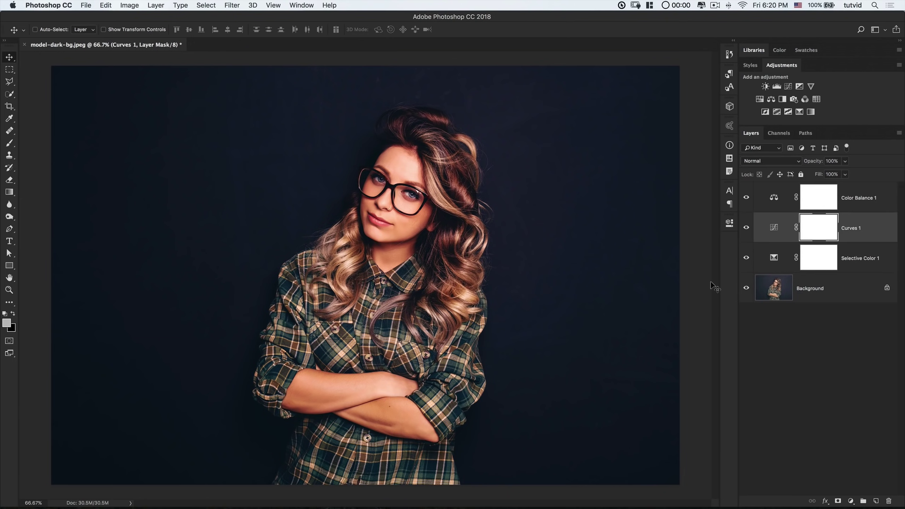